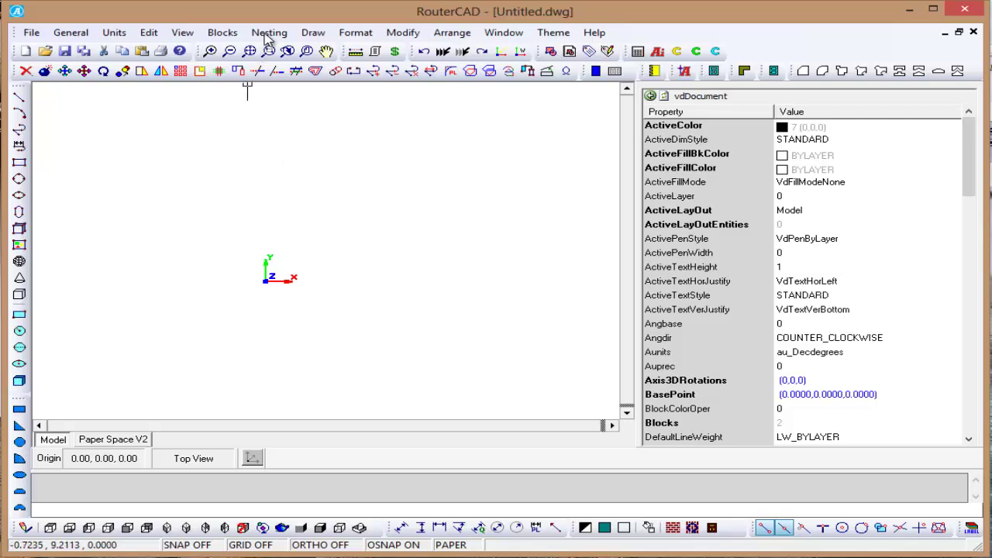
Step: Open the Nesting menu in the menu bar to list its nesting commands
left_click(265, 35)
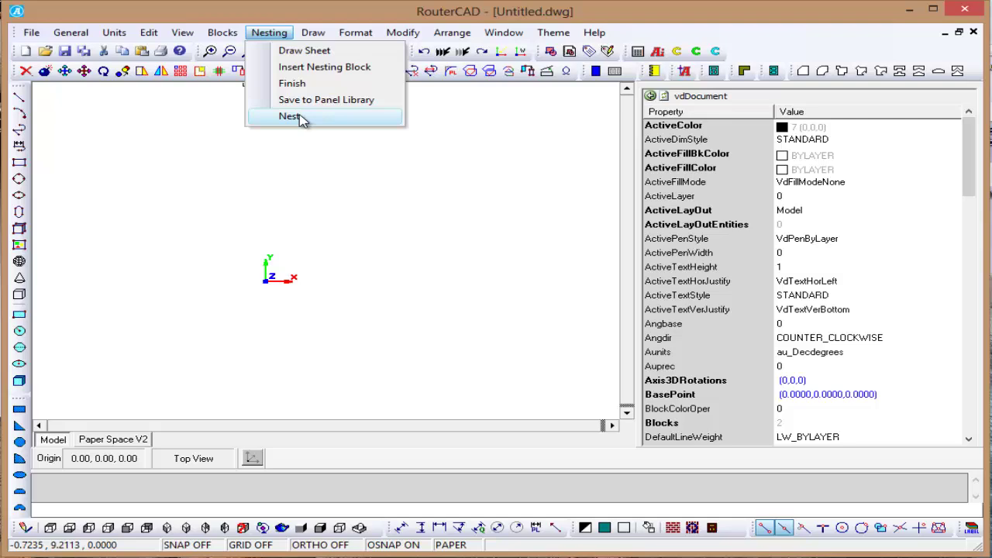
Step: Open the Nest workspace and its Material settings dialog, moved to the screen centre
left_click(302, 120)
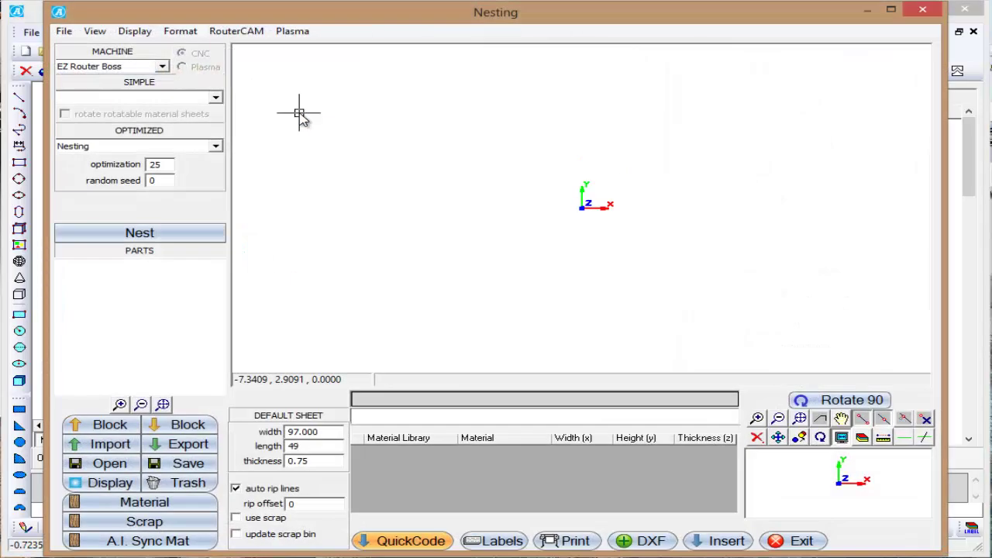
left_click(142, 504)
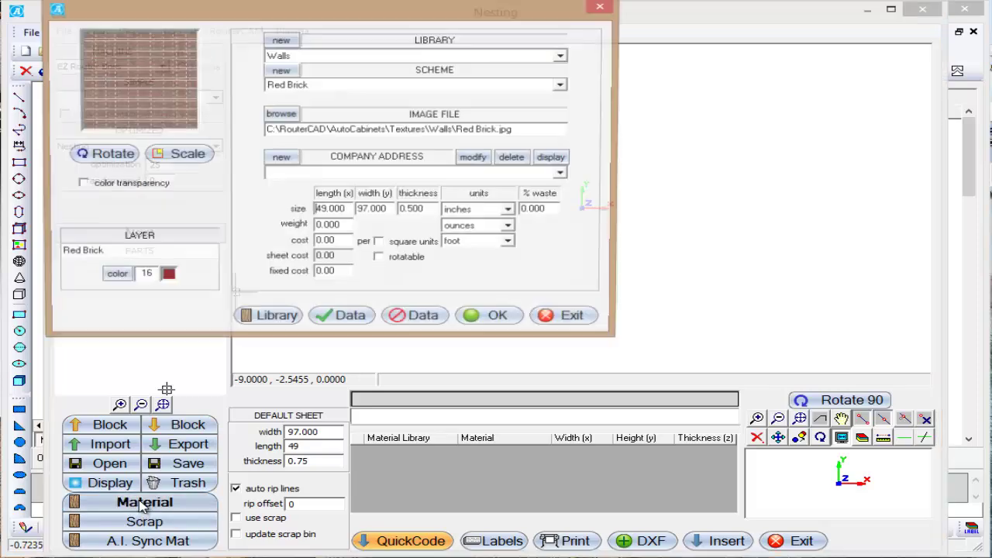
left_click_drag(363, 21, 531, 114)
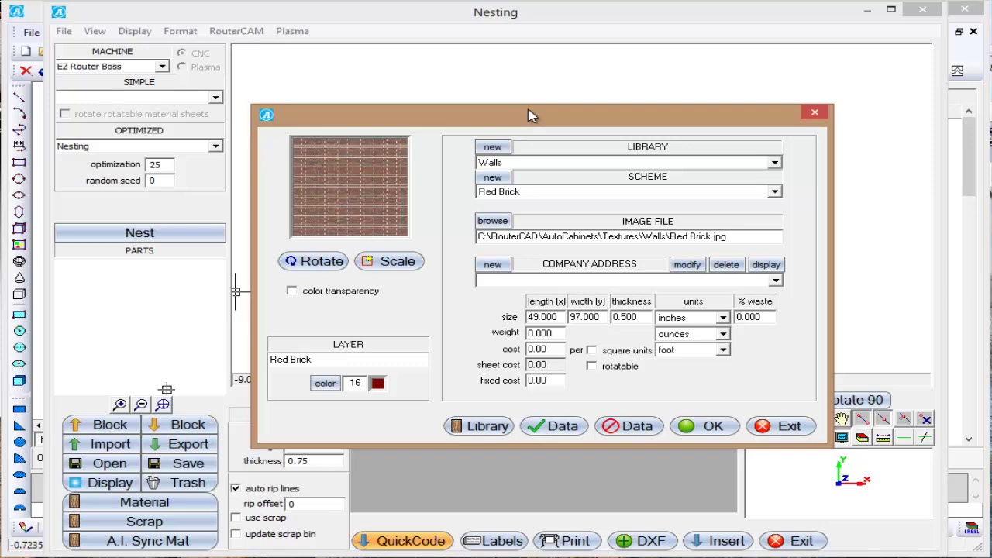
Step: Switch the material library to Solid Colors
left_click(774, 162)
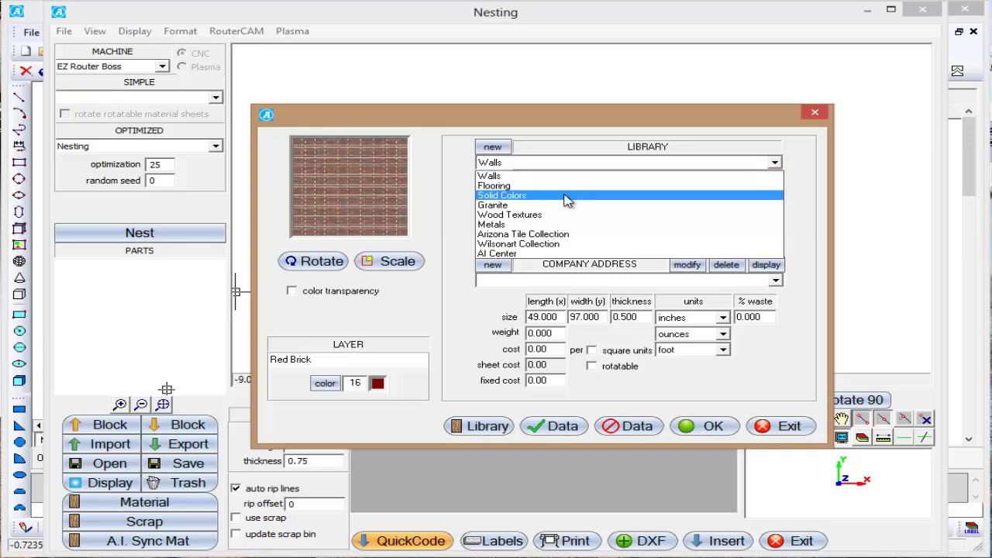
left_click(566, 200)
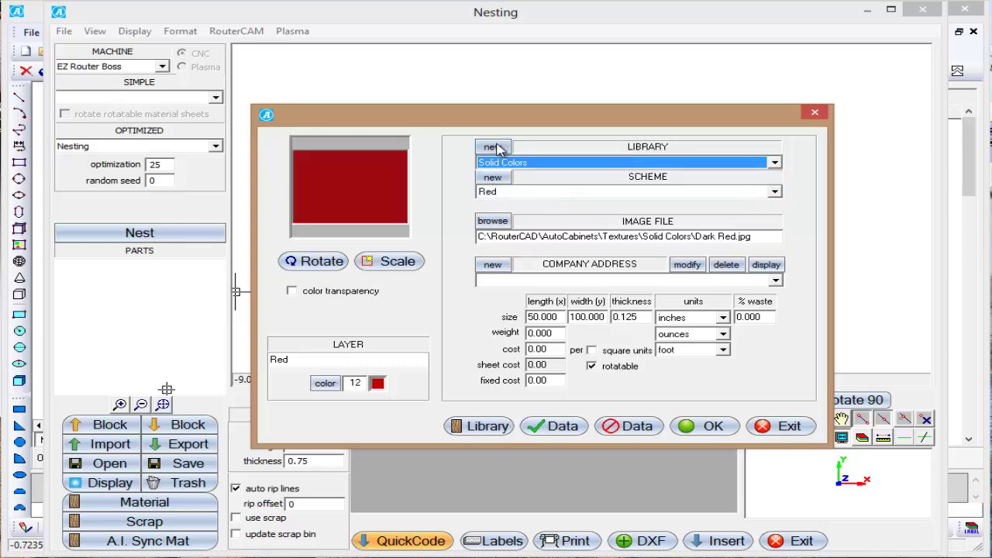
left_click(774, 162)
left_click(774, 162)
Step: Create a new scheme named 'Phenolic Resin' and clear its old settings
left_click(493, 179)
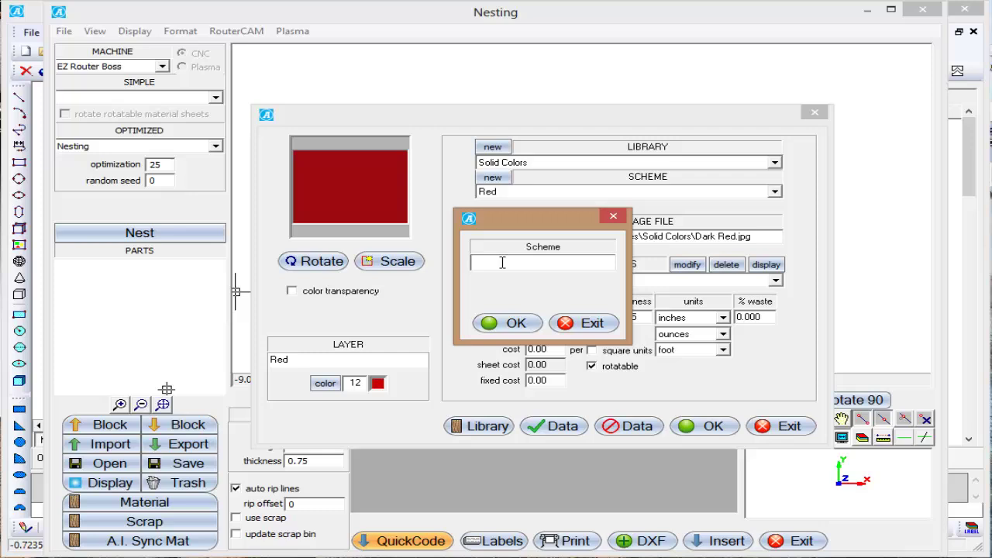
type("Phenolic Resin")
left_click(519, 322)
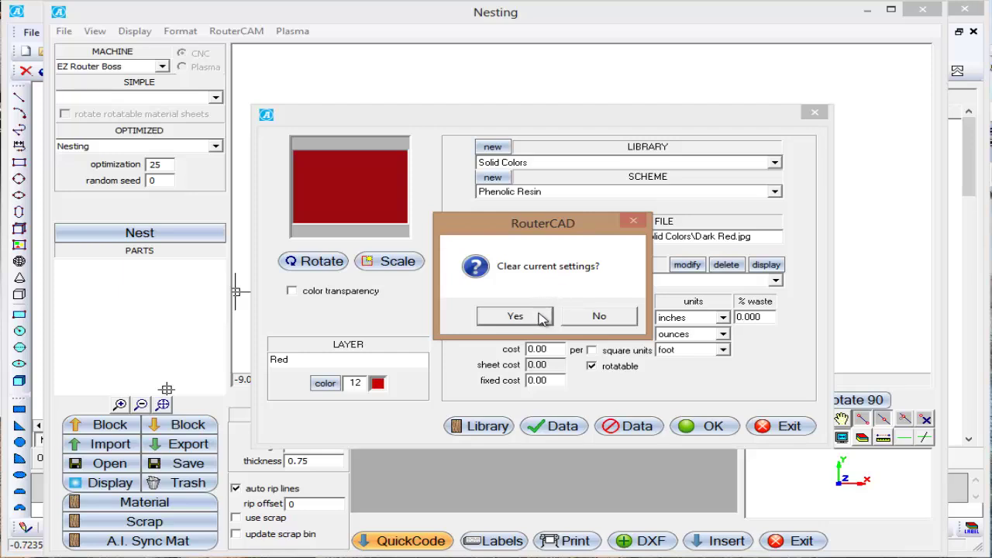
left_click(542, 319)
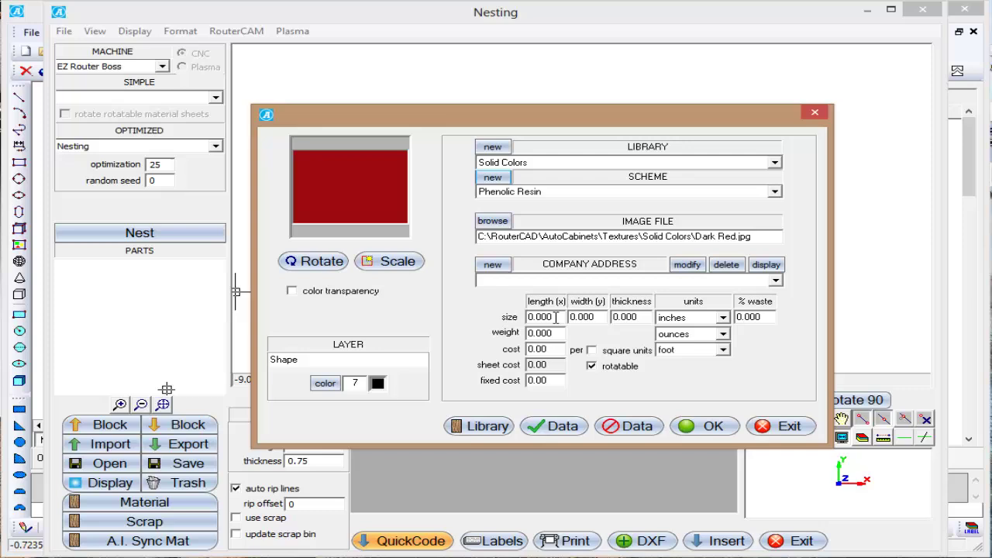
Step: Enter sheet length 49, width 97, thickness 1.5 inches and weight 180 ounces
left_click_drag(556, 318, 515, 317)
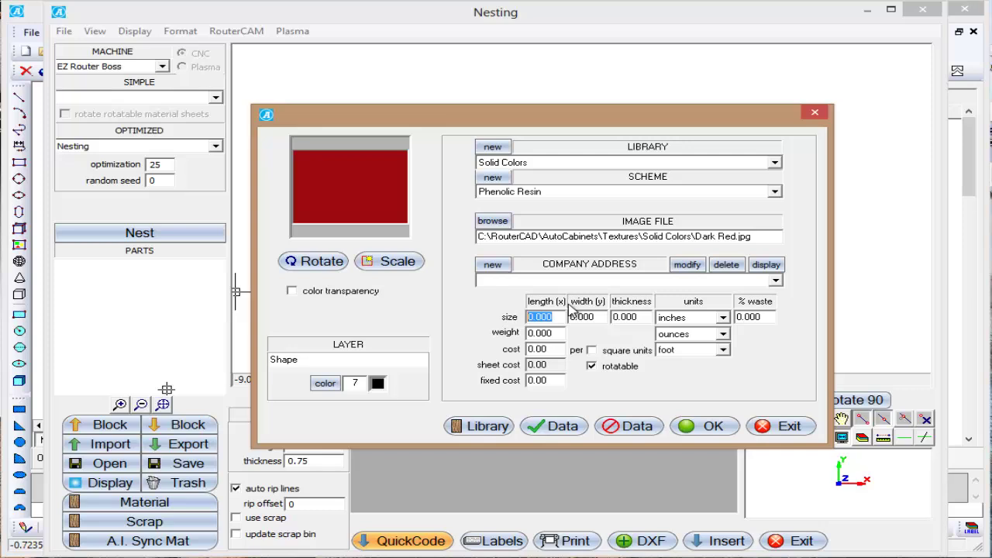
type("49")
key("Tab")
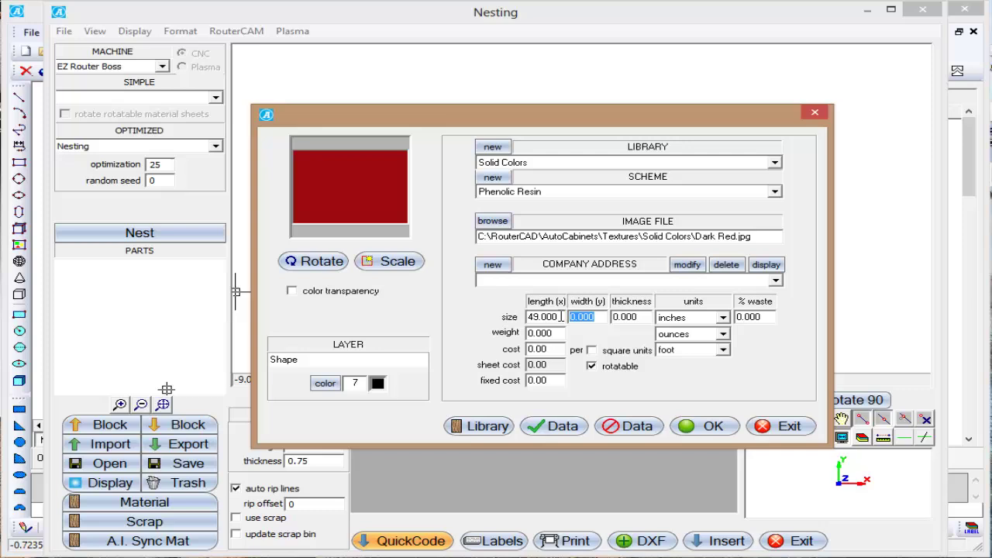
type("97")
key("Tab")
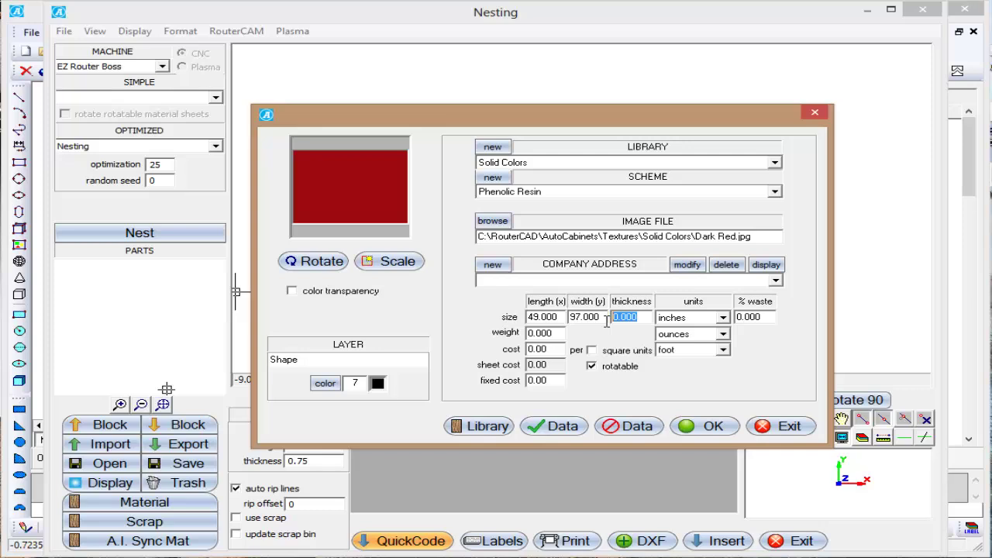
type("1.5")
left_click(559, 333)
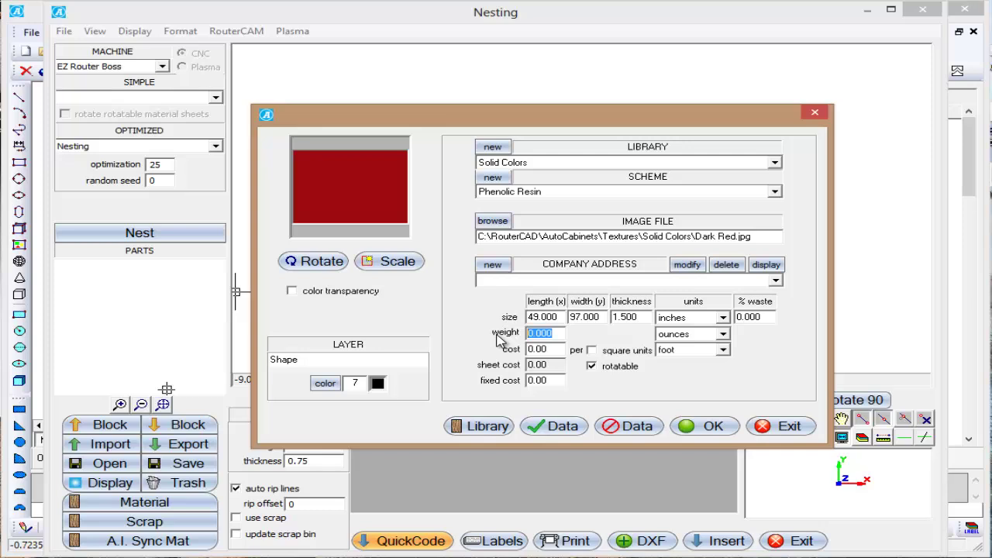
type("180")
key("Return")
Step: Assign Dark Grey.jpg from the Solid Colors folder as the scheme's texture image
left_click(482, 221)
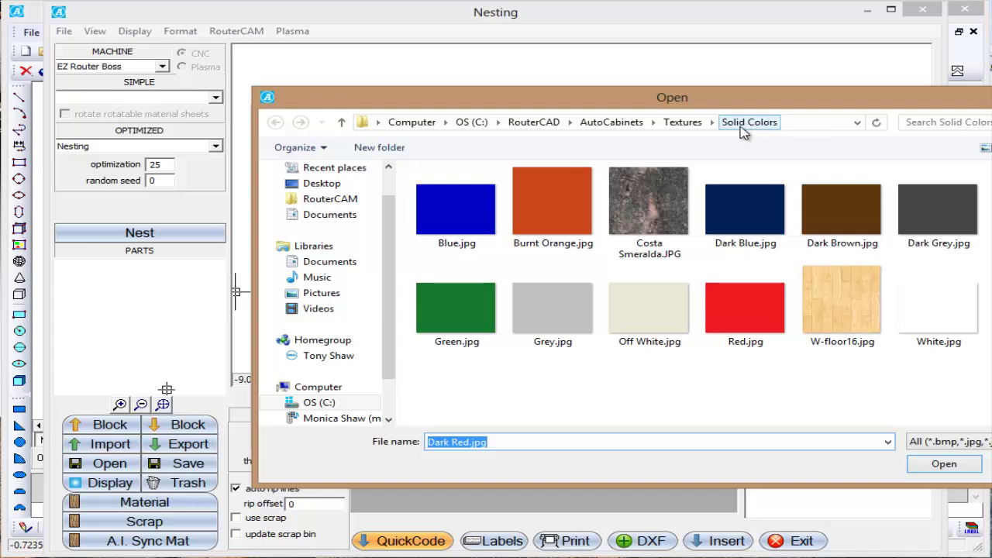
left_click(933, 215)
left_click(944, 463)
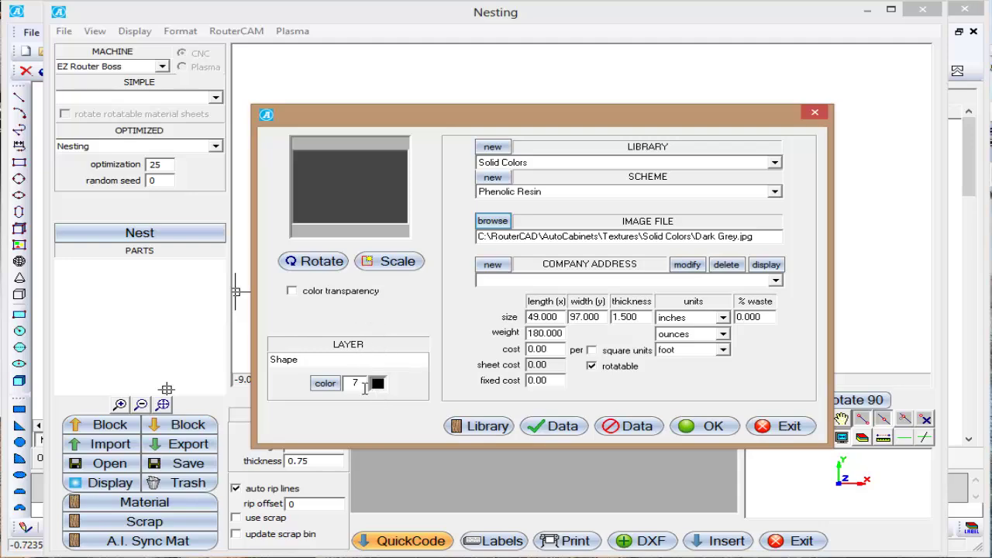
Step: Set the Shape layer colour to the darkest grey, colour 250
left_click(325, 384)
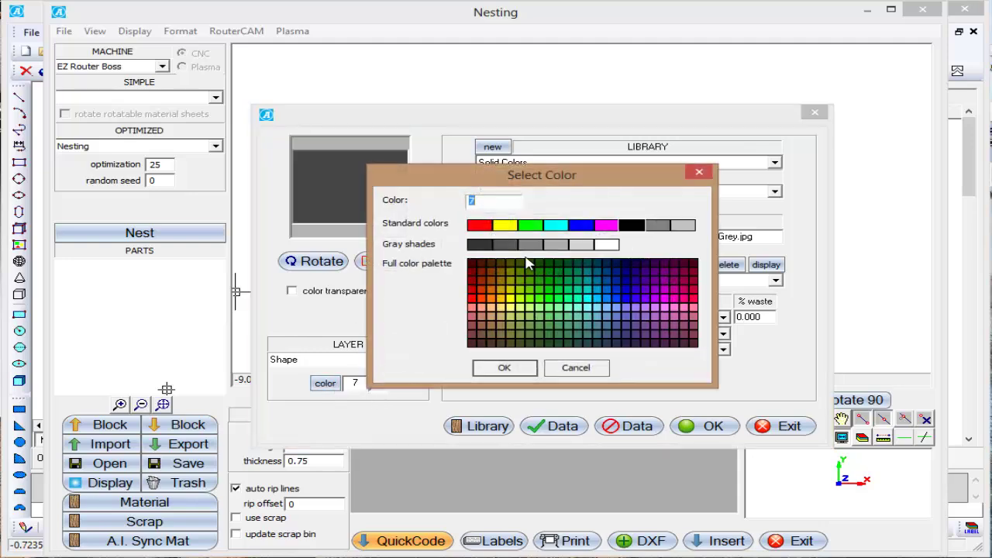
left_click(481, 246)
left_click(488, 368)
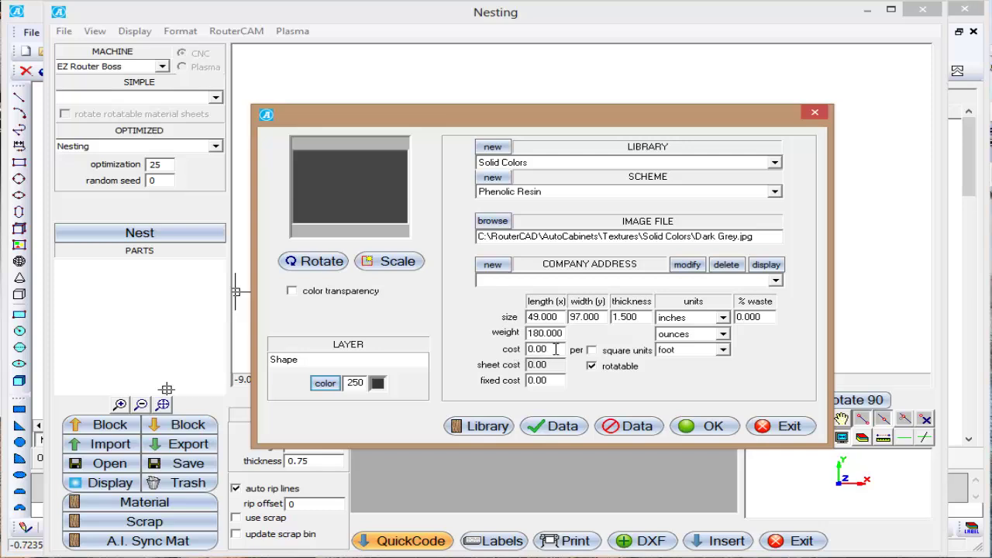
Step: Price the material at 15.00 per square foot, giving a 495.10 sheet cost
left_click(722, 350)
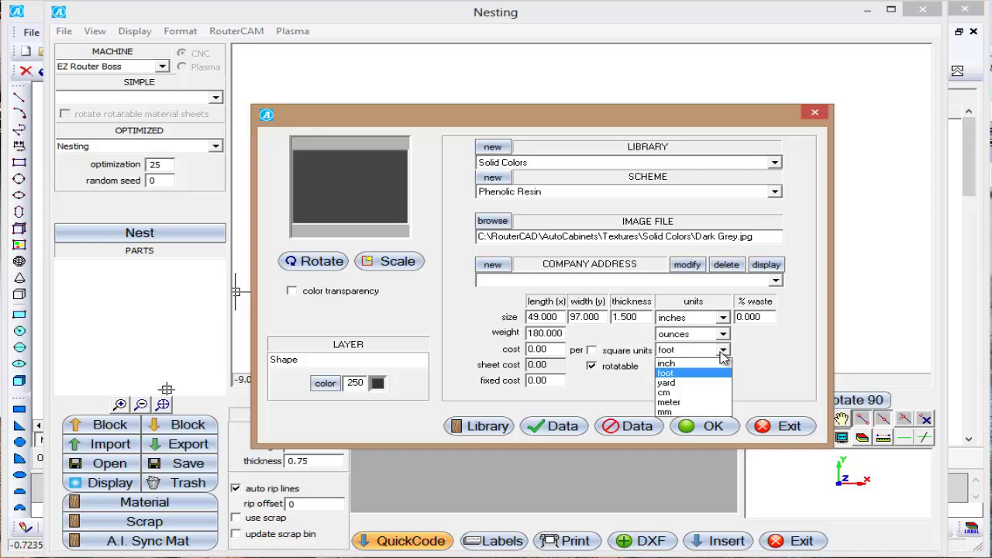
left_click(691, 373)
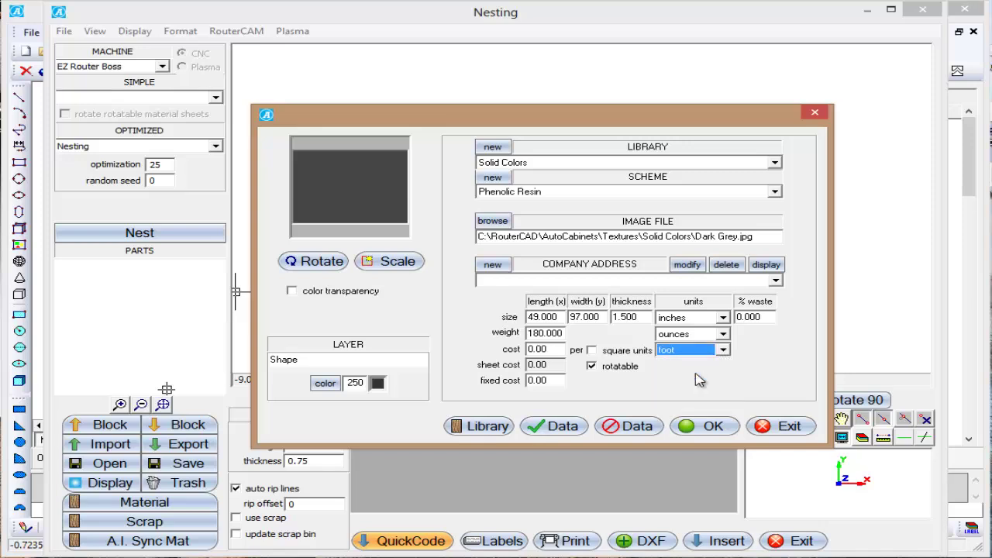
left_click(591, 349)
left_click_drag(552, 348, 512, 349)
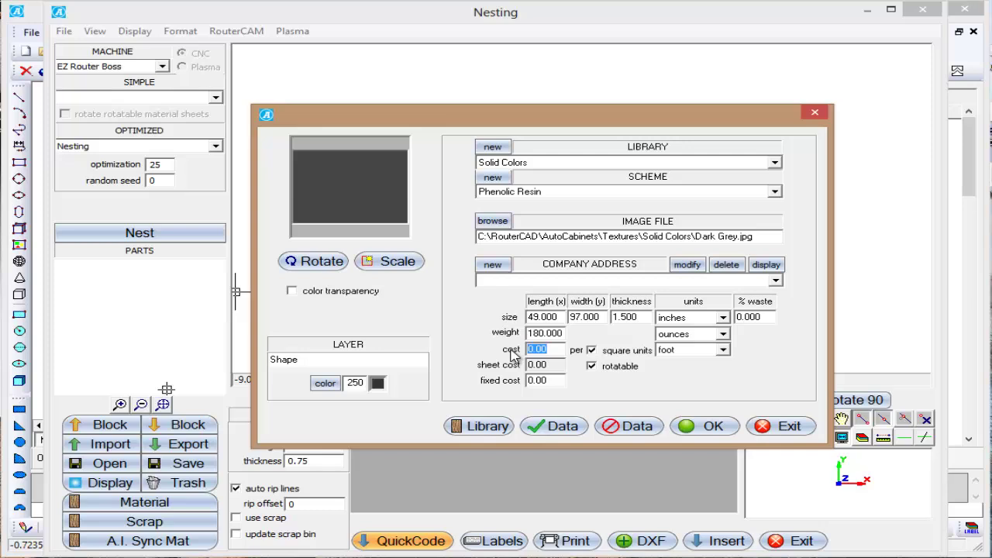
type("15.00")
left_click(564, 333)
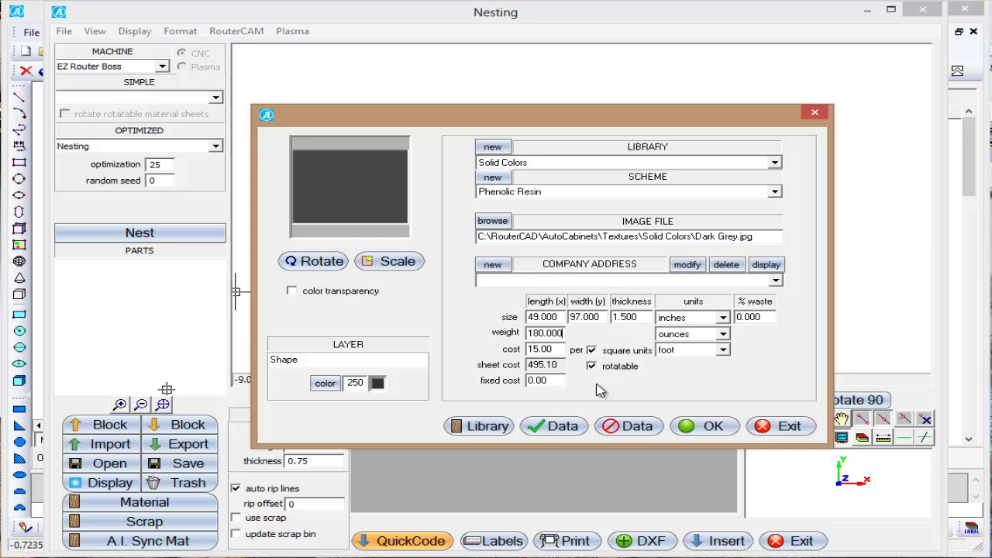
Step: Save Phenolic Resin to the material database, acknowledge the confirmation and close the dialog
left_click(564, 428)
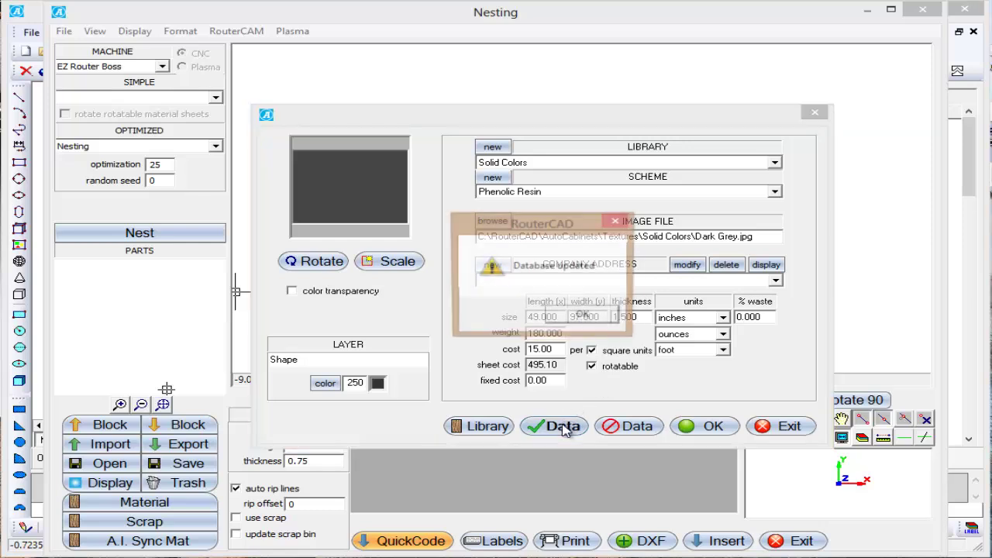
left_click(579, 318)
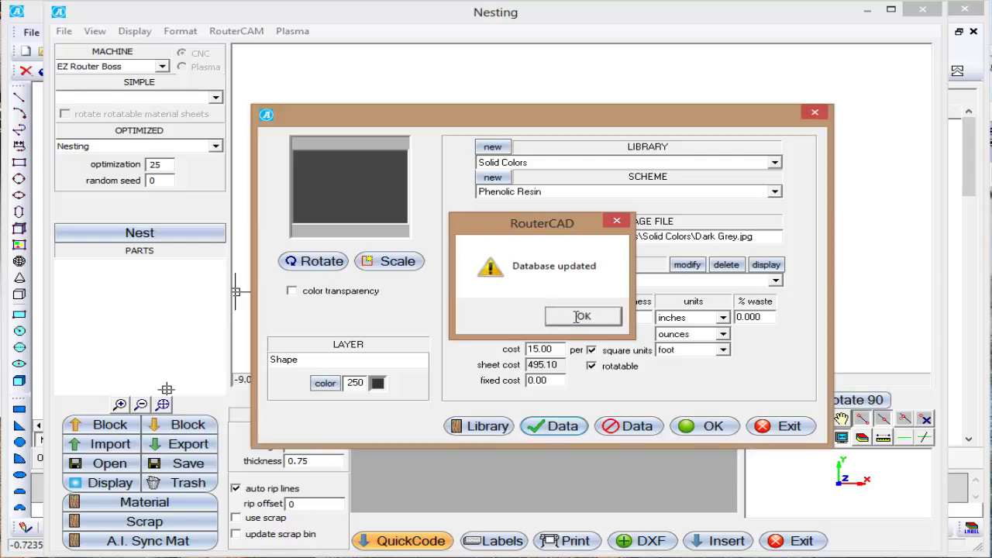
left_click(717, 425)
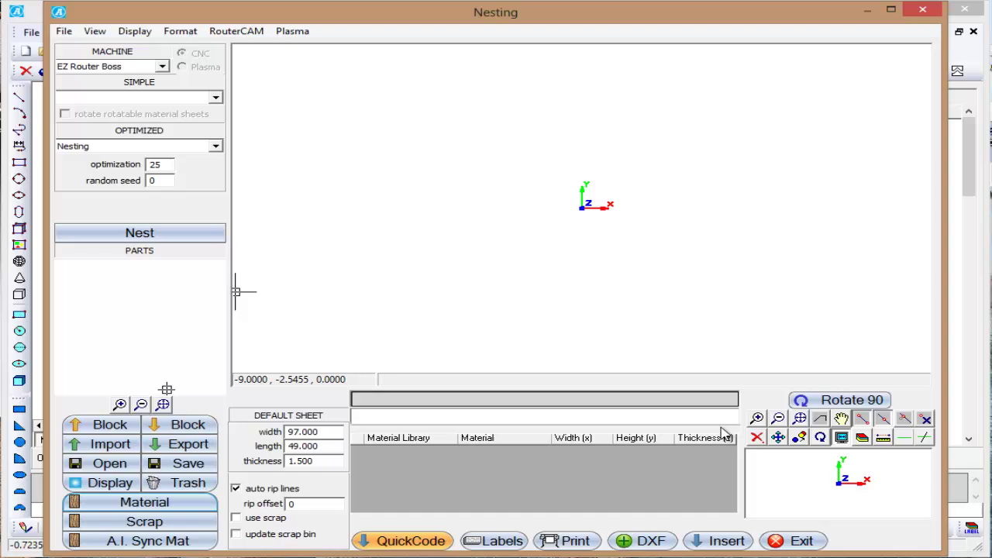